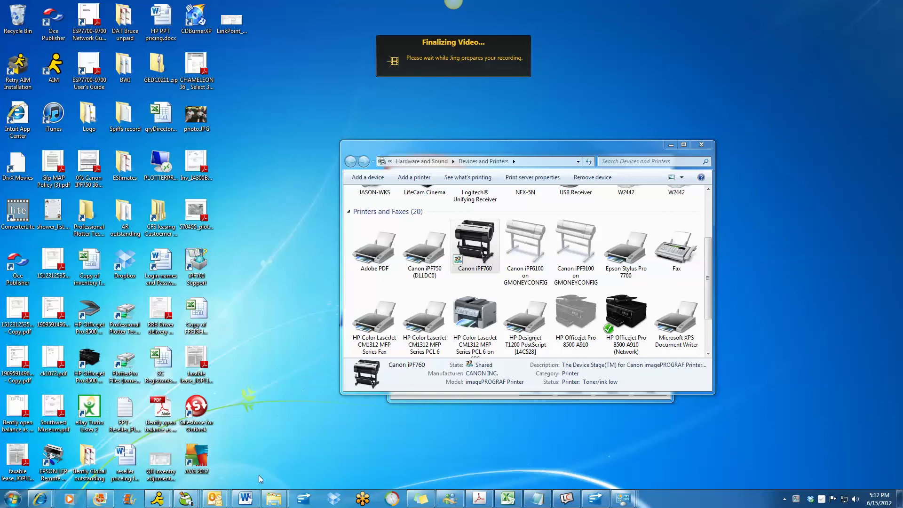
Go to Devices and Printers from Start and bring up the Canon iPF760's context menu
{"action": "left_click", "coordinate": [39, 500]}
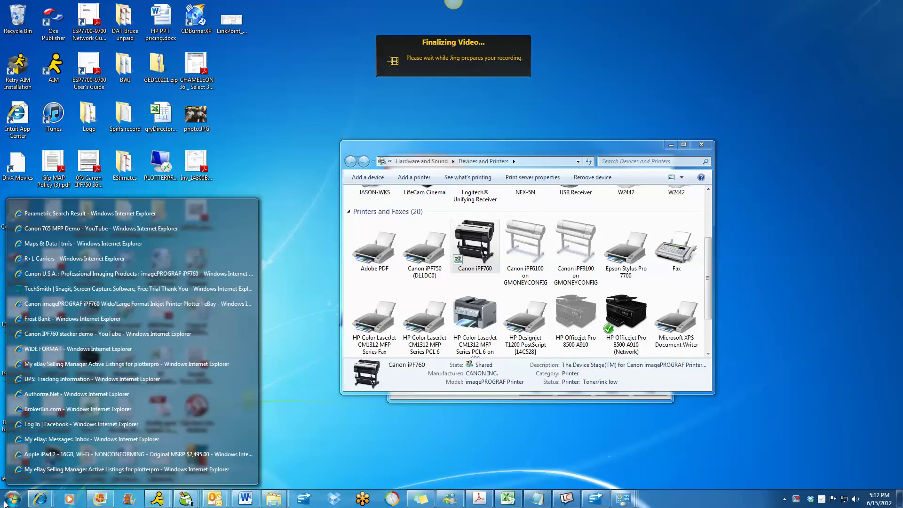
{"action": "left_click", "coordinate": [12, 500]}
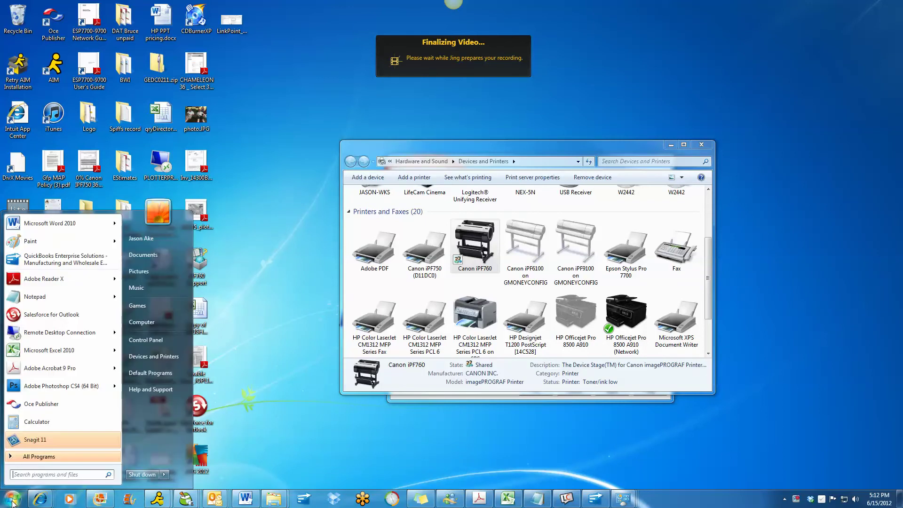
{"action": "left_click", "coordinate": [153, 357]}
{"action": "left_click_drag", "start_coordinate": [532, 152], "coordinate": [486, 159]}
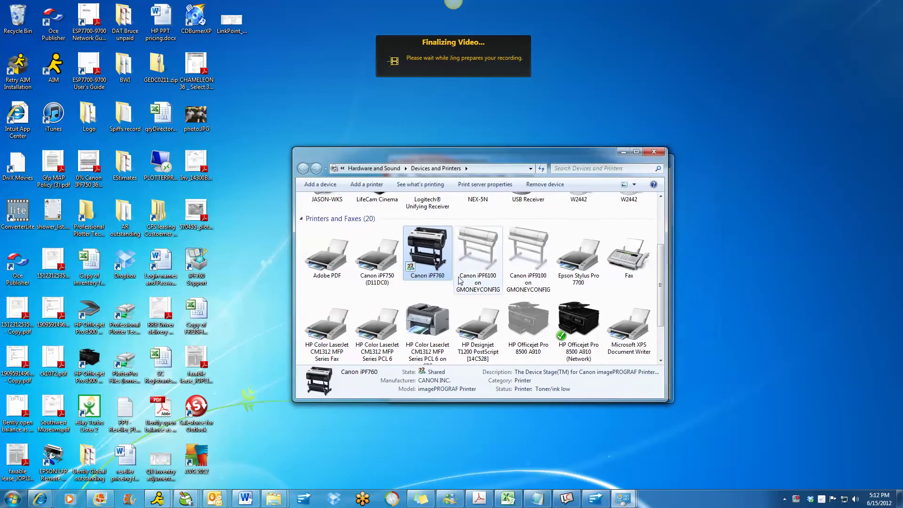
{"action": "right_click", "coordinate": [420, 248]}
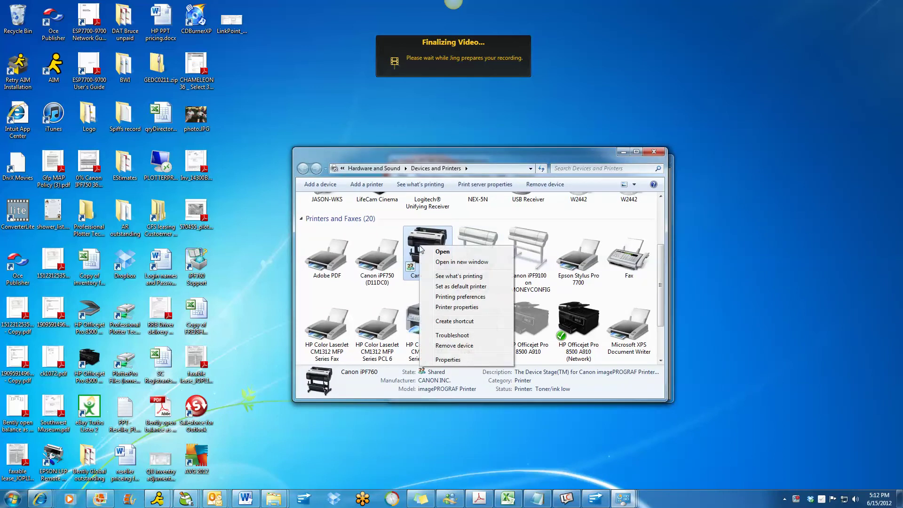
{"action": "left_click", "coordinate": [459, 297]}
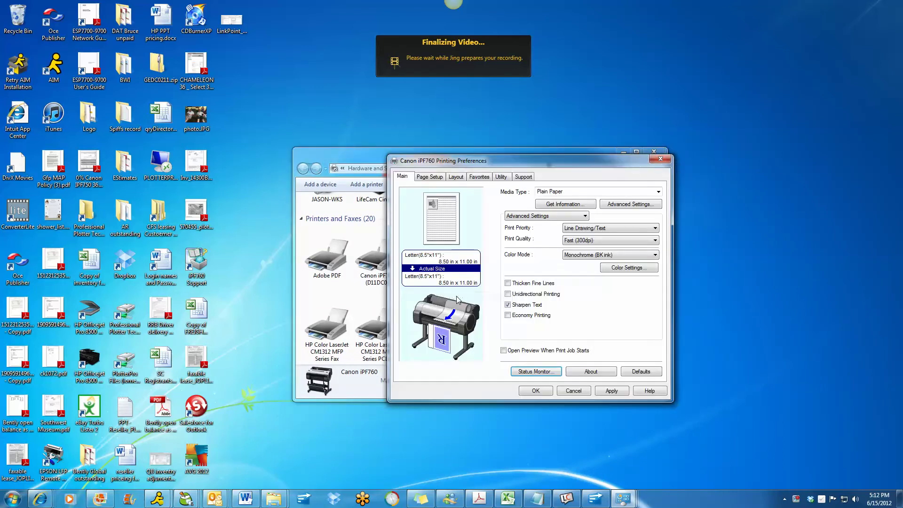
{"action": "left_click_drag", "start_coordinate": [609, 164], "coordinate": [547, 163]}
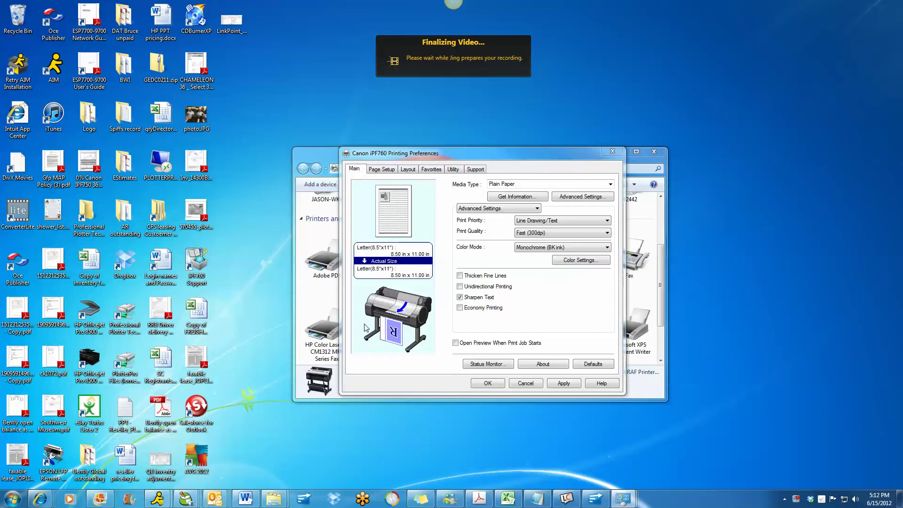
Launch the iPF760 Status Monitor and show its Job, then Accounting, page
{"action": "left_click", "coordinate": [490, 365]}
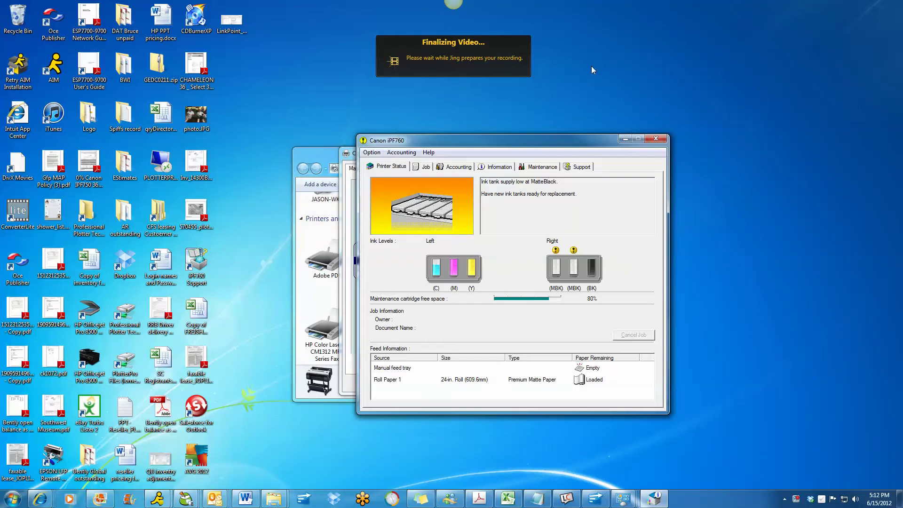
{"action": "left_click_drag", "start_coordinate": [543, 142], "coordinate": [527, 141]}
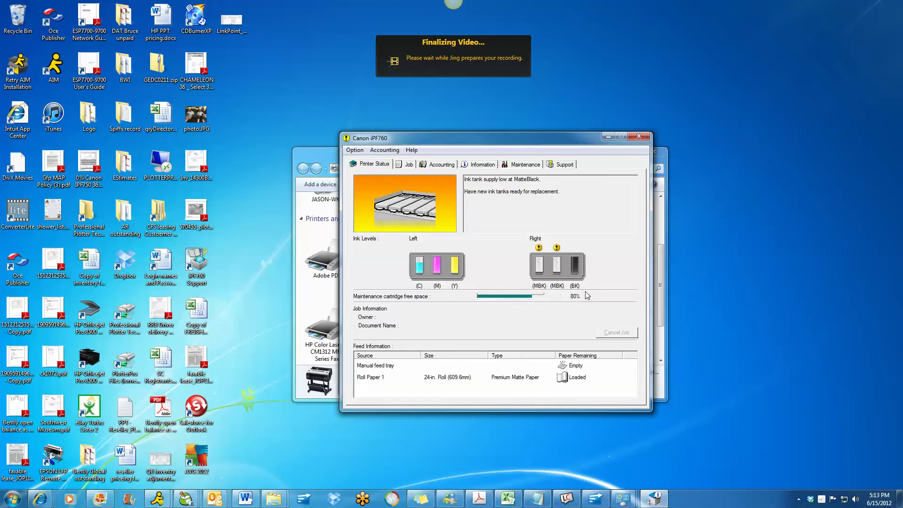
{"action": "left_click", "coordinate": [408, 167]}
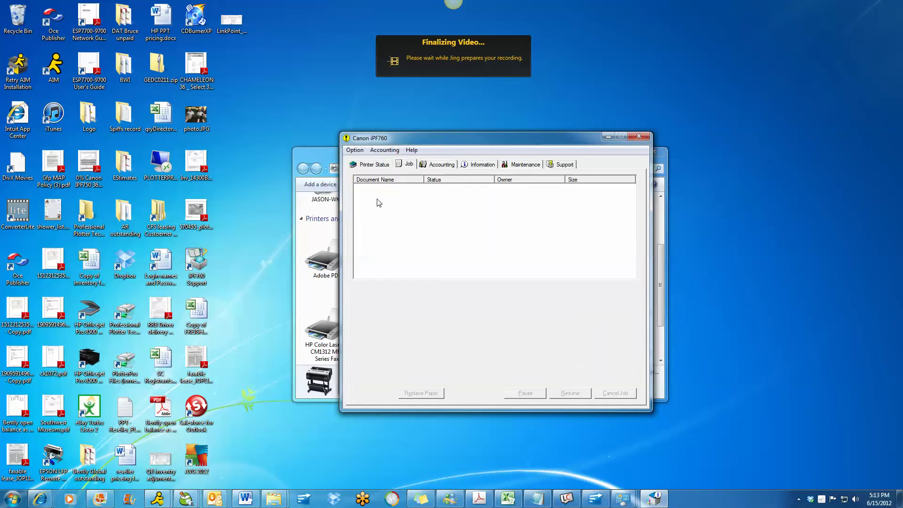
{"action": "left_click", "coordinate": [440, 164]}
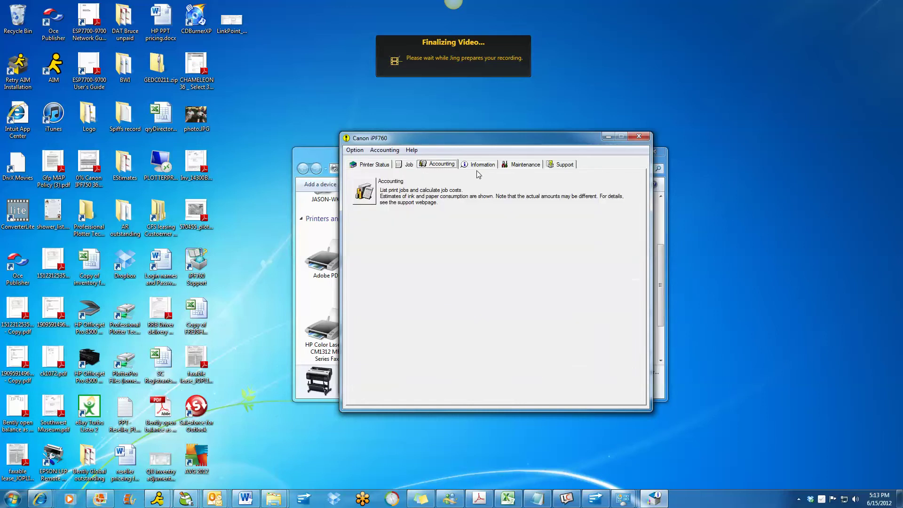
Launch Accounting Manager and enlarge its window to show paper, ink, owner and time columns
{"action": "left_click", "coordinate": [361, 198]}
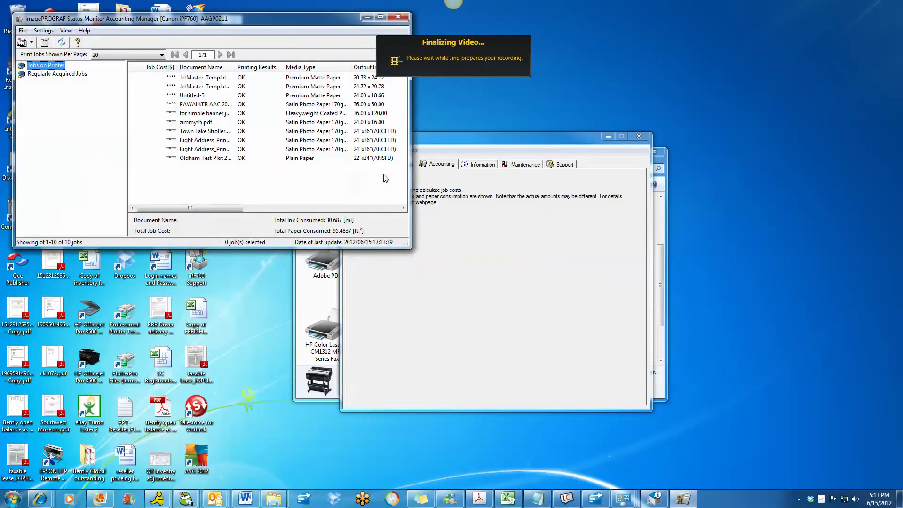
{"action": "left_click_drag", "start_coordinate": [240, 18], "coordinate": [486, 166]}
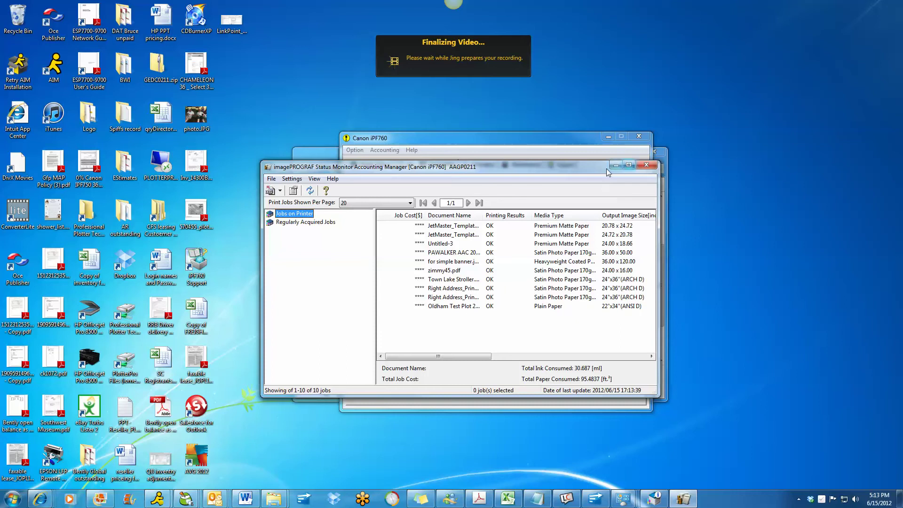
{"action": "mouse_move", "coordinate": [592, 167]}
{"action": "left_mouse_down"}
{"action": "mouse_move", "coordinate": [558, 159]}
{"action": "mouse_move", "coordinate": [544, 142]}
{"action": "left_mouse_up"}
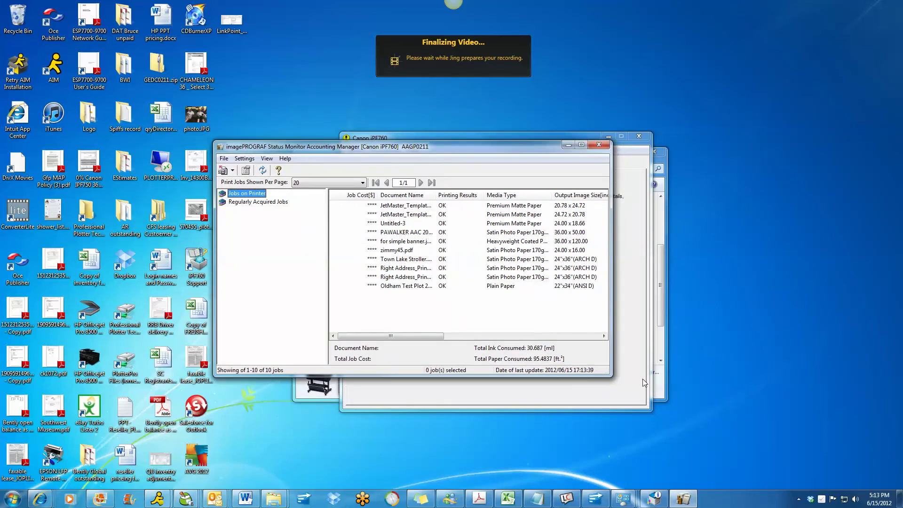
{"action": "left_click_drag", "start_coordinate": [605, 374], "coordinate": [824, 408]}
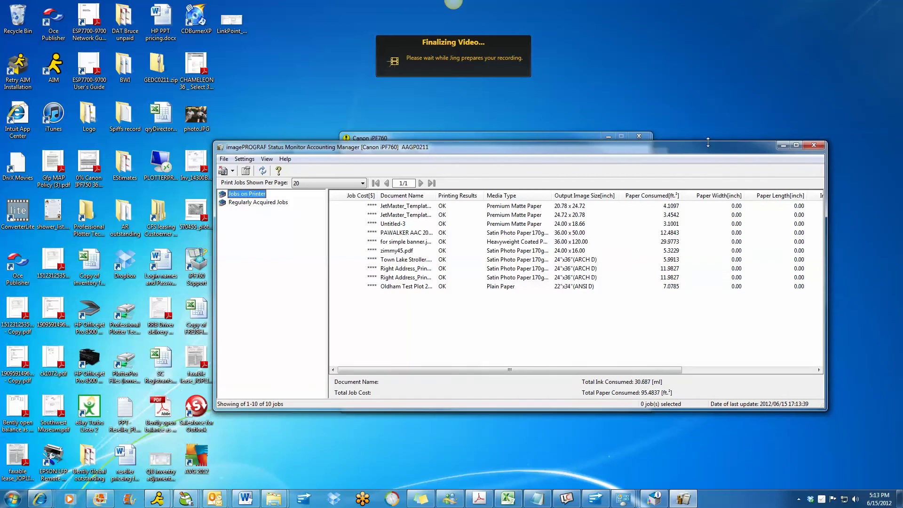
{"action": "mouse_move", "coordinate": [735, 149]}
{"action": "left_mouse_down"}
{"action": "mouse_move", "coordinate": [736, 138]}
{"action": "mouse_move", "coordinate": [587, 130]}
{"action": "left_mouse_up"}
{"action": "left_click_drag", "start_coordinate": [711, 402], "coordinate": [901, 392]}
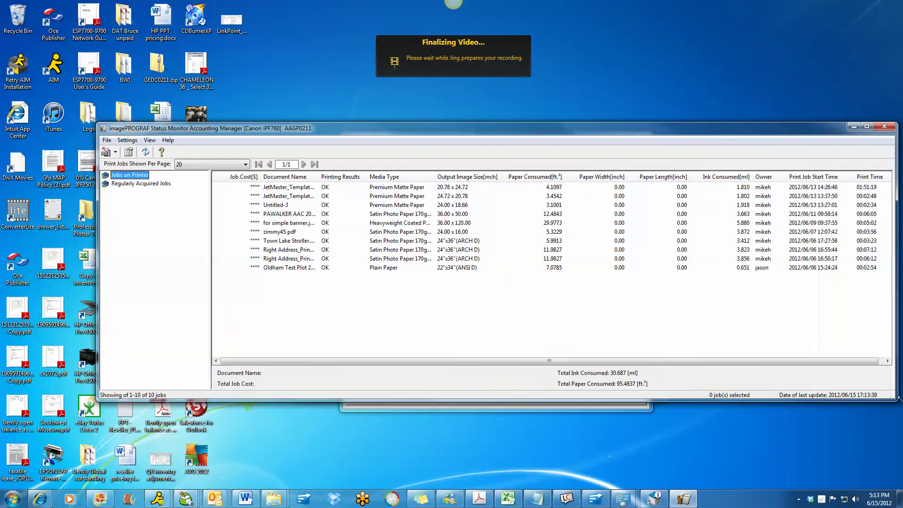
{"action": "left_click_drag", "start_coordinate": [823, 133], "coordinate": [761, 125]}
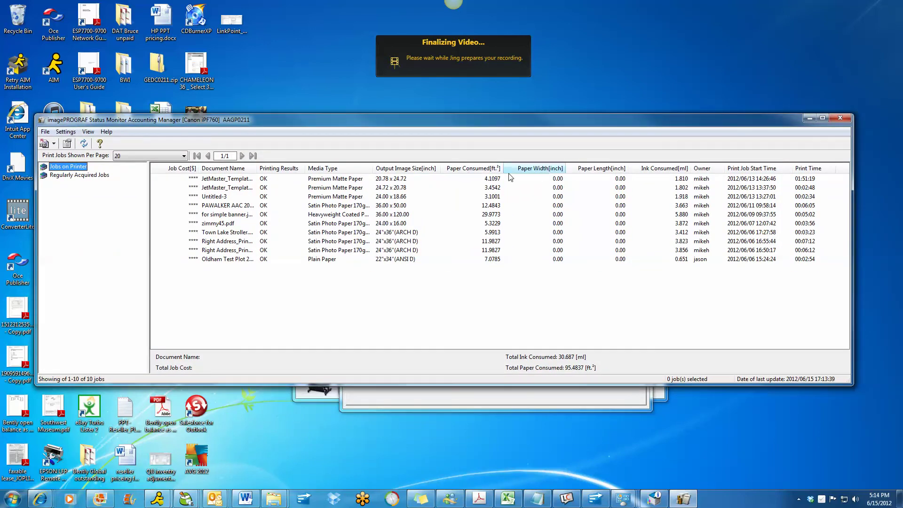
Set one shared ink price of $66 per 130 ml tank for all colours
{"action": "left_click", "coordinate": [65, 132]}
{"action": "left_click", "coordinate": [84, 142]}
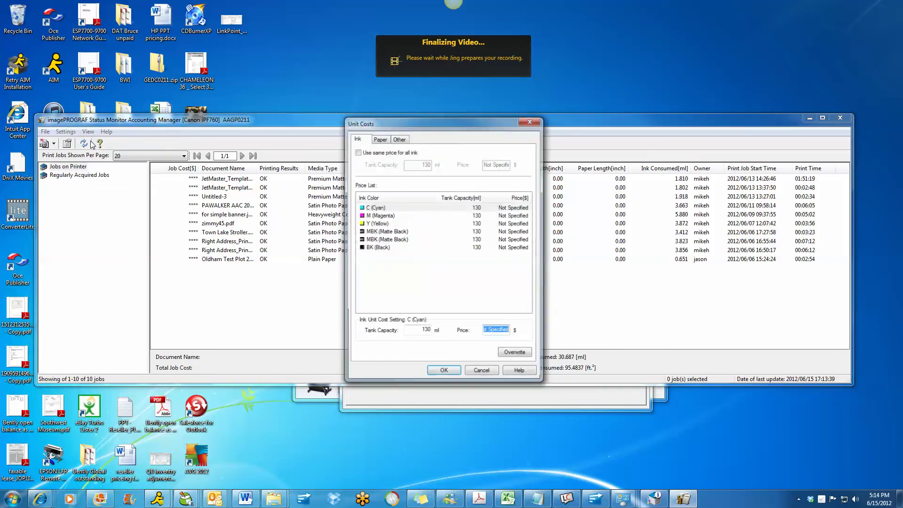
{"action": "left_click", "coordinate": [358, 151]}
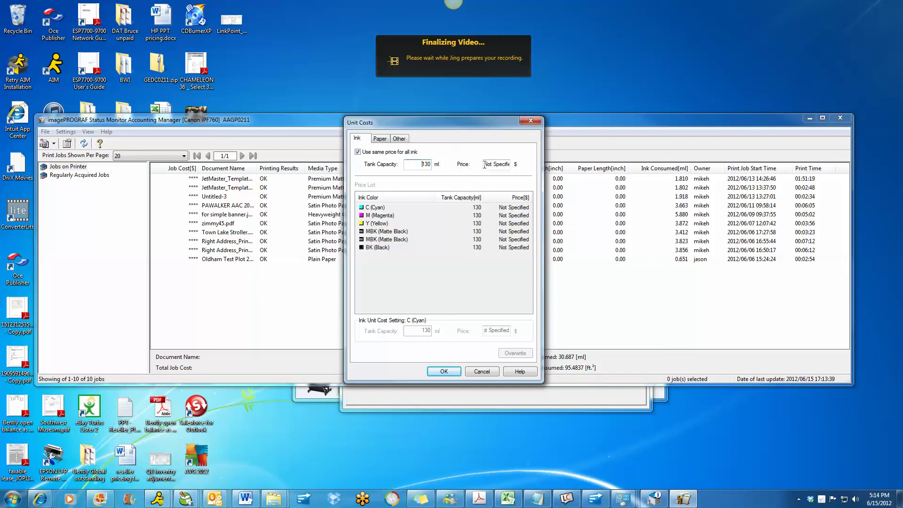
{"action": "double_click", "coordinate": [485, 164]}
{"action": "type", "text": "66.5"}
{"action": "type", "text": "66"}
{"action": "left_click", "coordinate": [444, 371]}
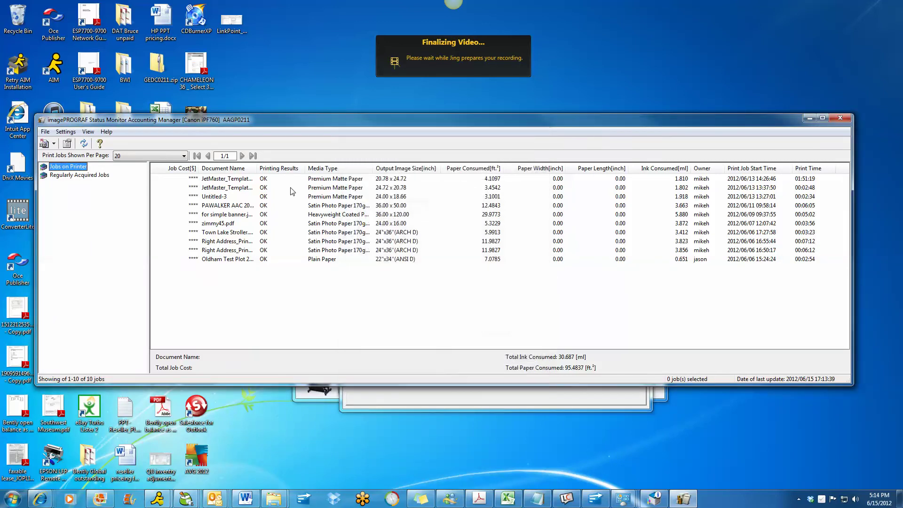
Add a Plain Paper unit cost of $16 for a 36 in × 150 ft roll
{"action": "left_click", "coordinate": [65, 131]}
{"action": "left_click", "coordinate": [93, 150]}
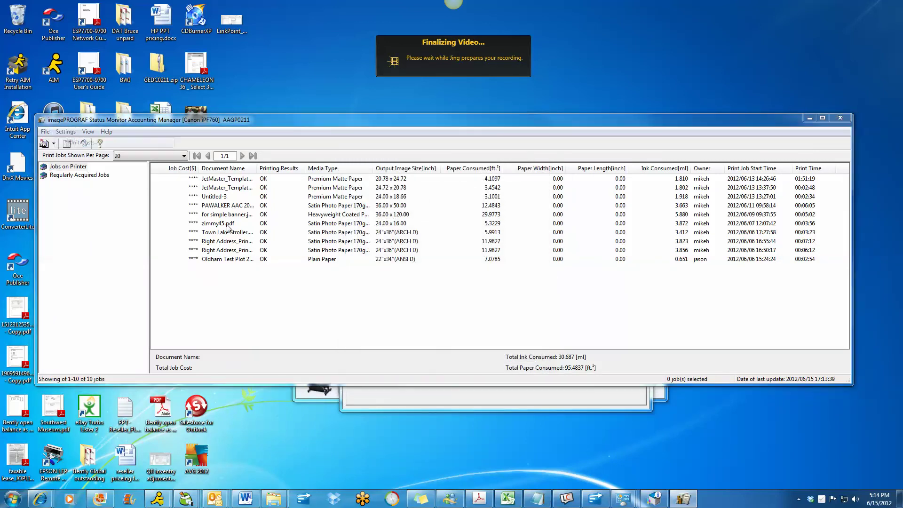
{"action": "left_click", "coordinate": [380, 139]}
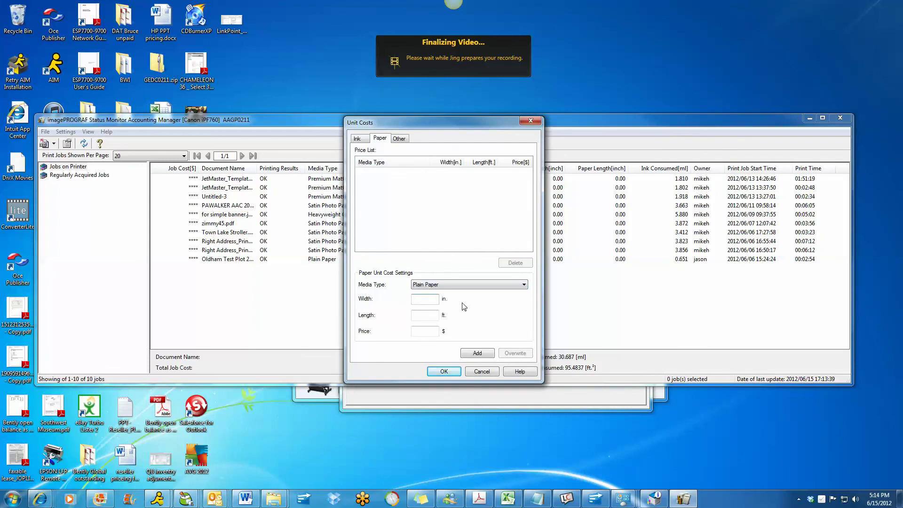
{"action": "type", "text": "36"}
{"action": "key", "text": "Tab"}
{"action": "key", "text": "Tab"}
{"action": "left_click", "coordinate": [479, 354]}
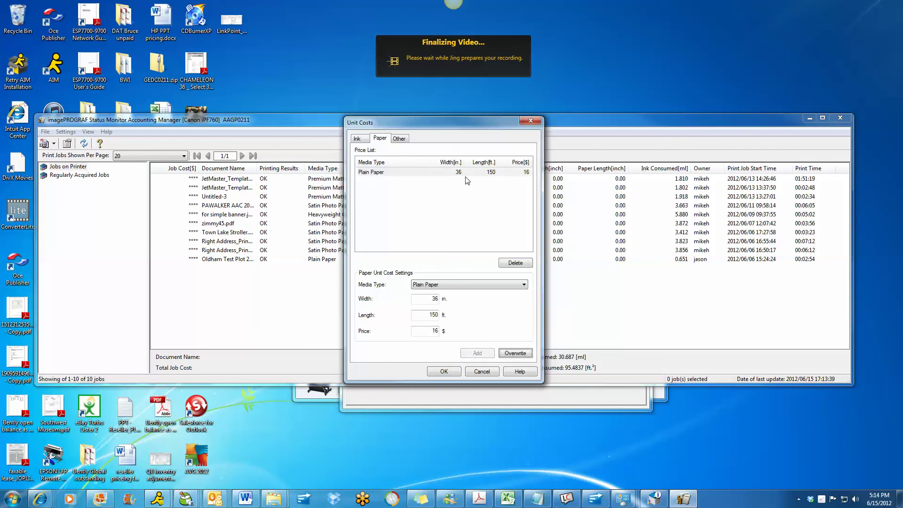
{"action": "left_click", "coordinate": [444, 371]}
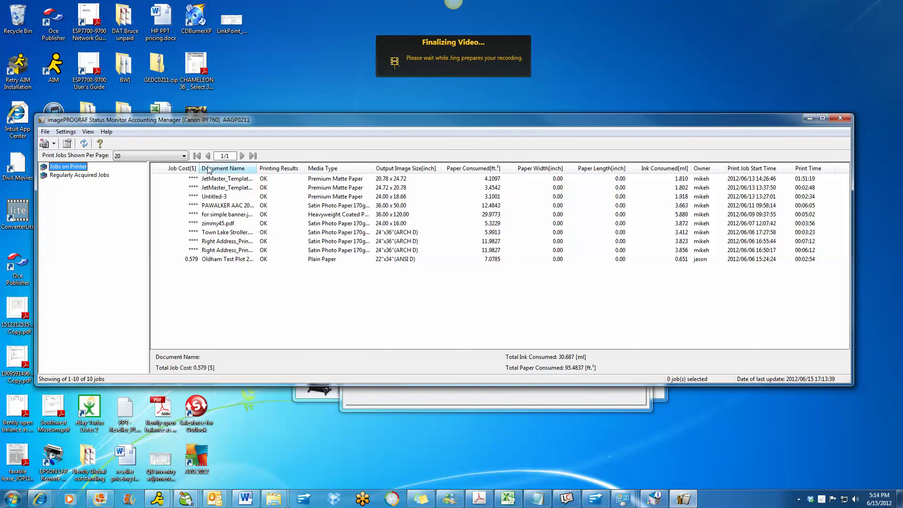
{"action": "left_click_drag", "start_coordinate": [199, 168], "coordinate": [228, 170]}
Select the Oldham Test Plot 22x34.pdf job to display its $0.579 total job cost
{"action": "left_click", "coordinate": [228, 179]}
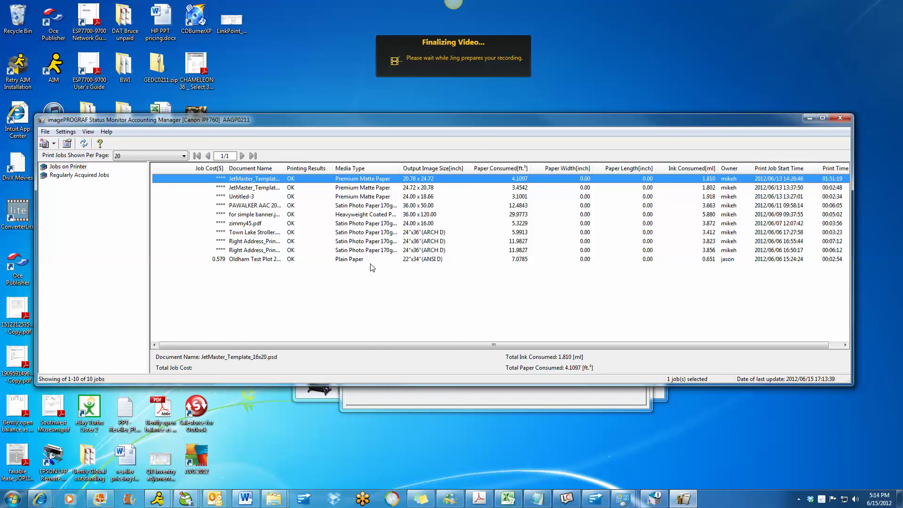
{"action": "left_click_drag", "start_coordinate": [610, 129], "coordinate": [554, 124]}
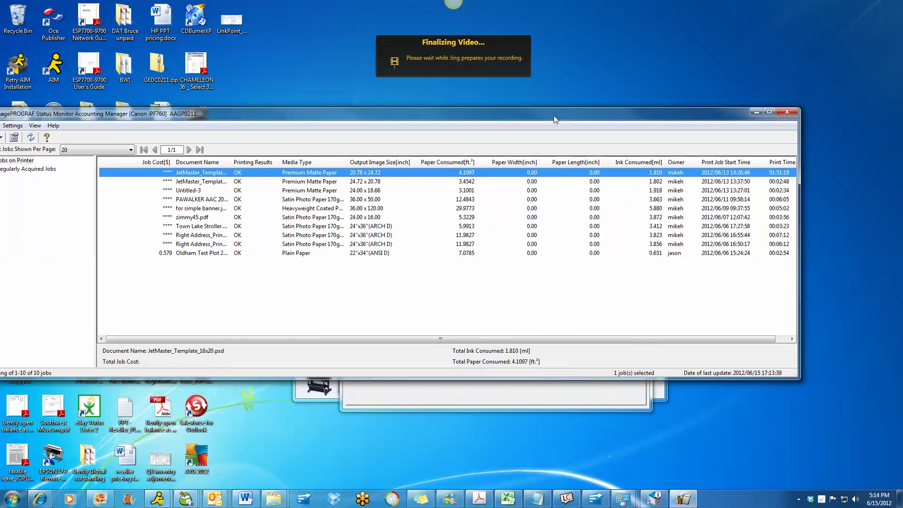
{"action": "left_click", "coordinate": [277, 338]}
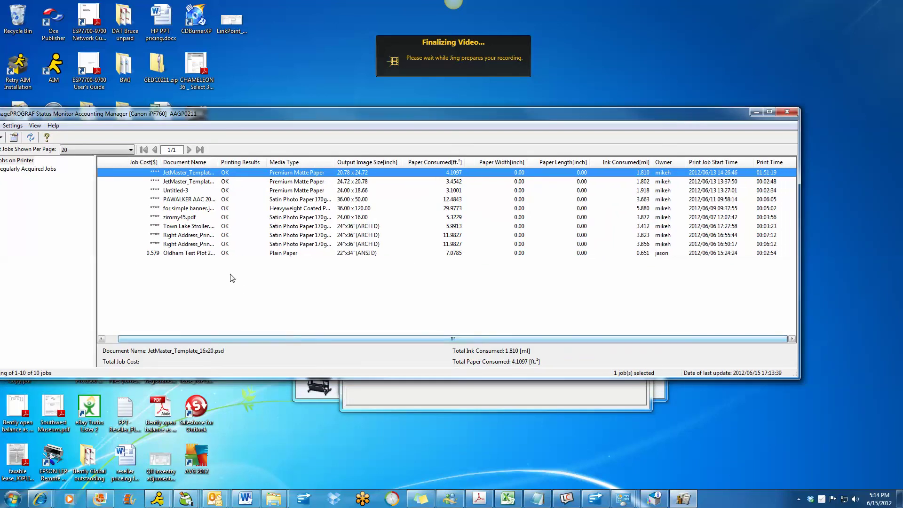
{"action": "left_click", "coordinate": [295, 254]}
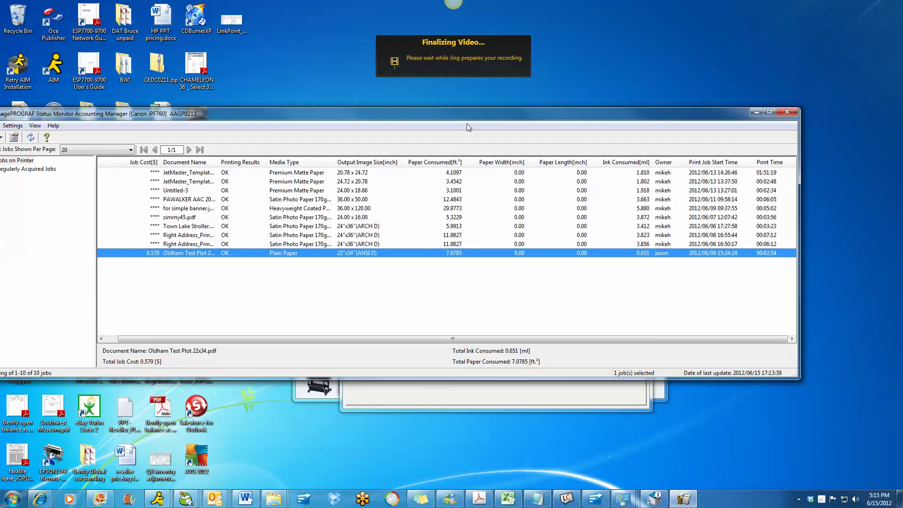
{"action": "left_click_drag", "start_coordinate": [466, 116], "coordinate": [534, 107]}
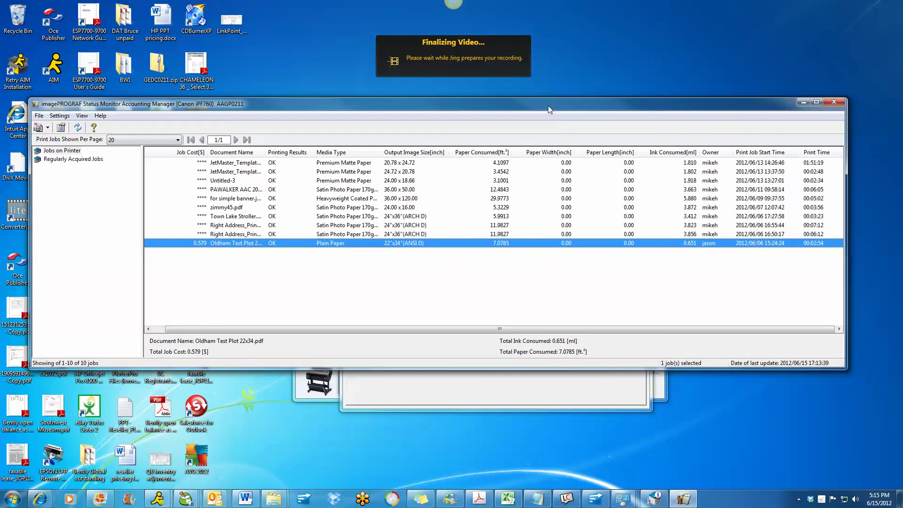
{"action": "left_click", "coordinate": [797, 500]}
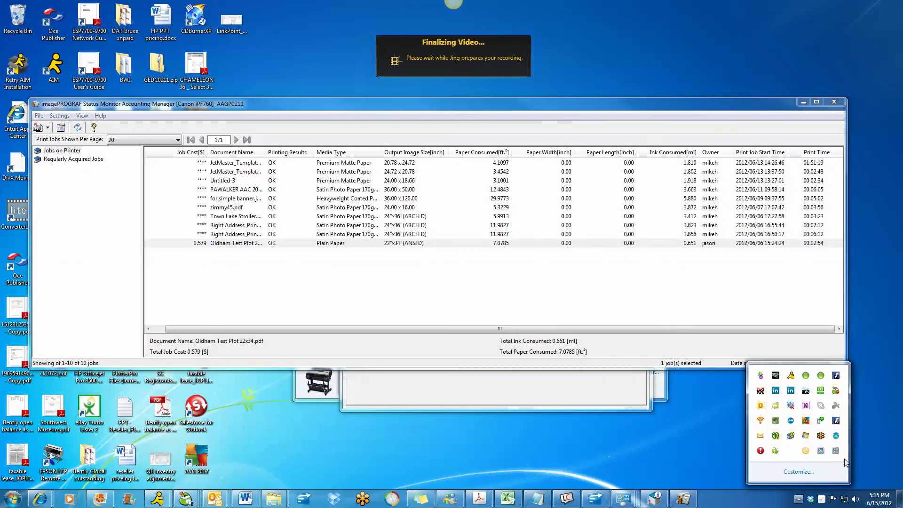